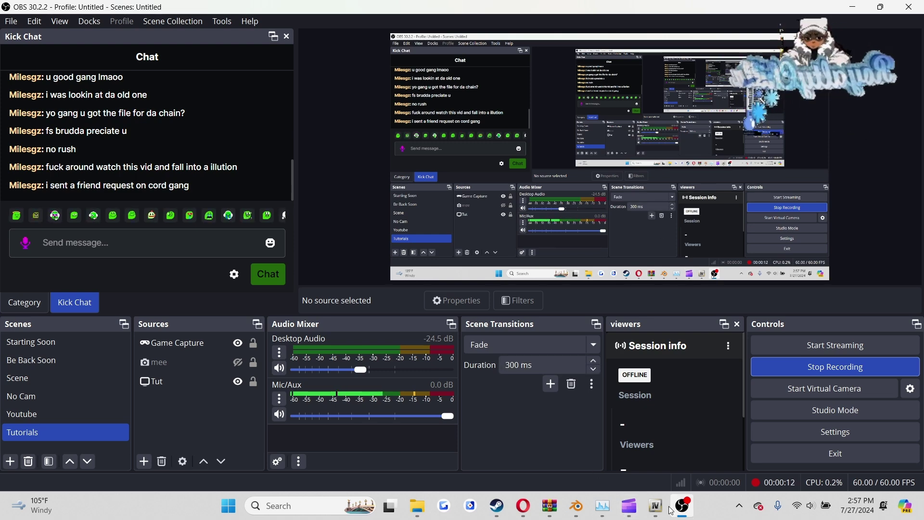
Switch from OBS Studio to the Blender Allure.blend necklace scene while recording continues.
left_click(578, 510)
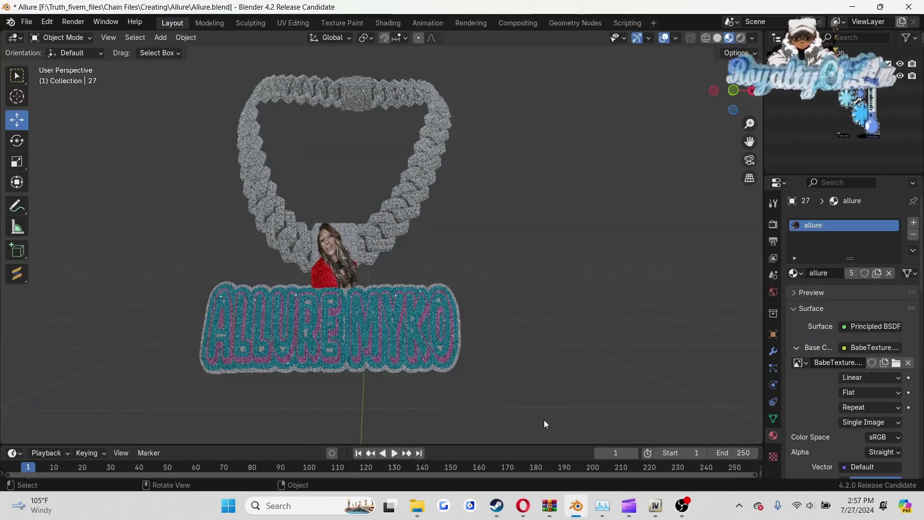
Orbit and zoom in on the ALLURE MYKO necklace over the meadow backdrop.
middle_click_drag(385, 279, 415, 284)
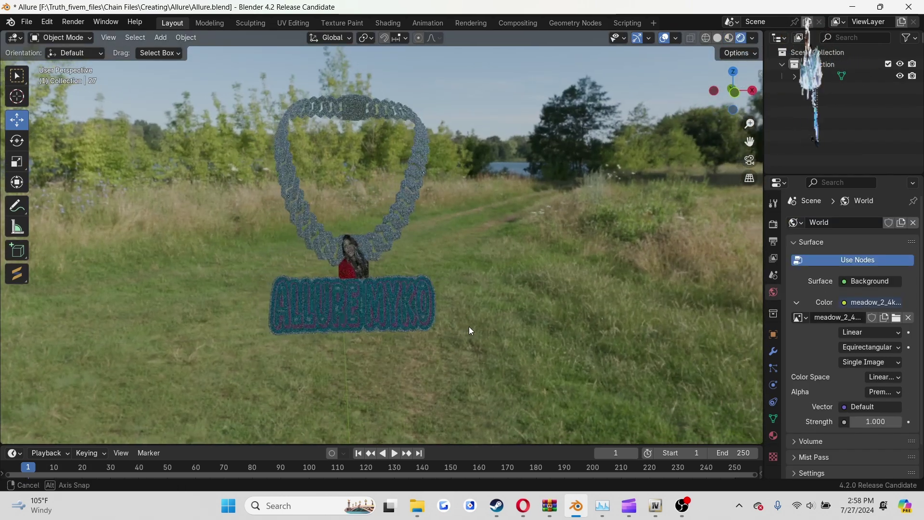
mouse_move(469, 326)
middle_mouse_down()
mouse_move(505, 313)
mouse_move(631, 321)
mouse_move(460, 322)
middle_mouse_up()
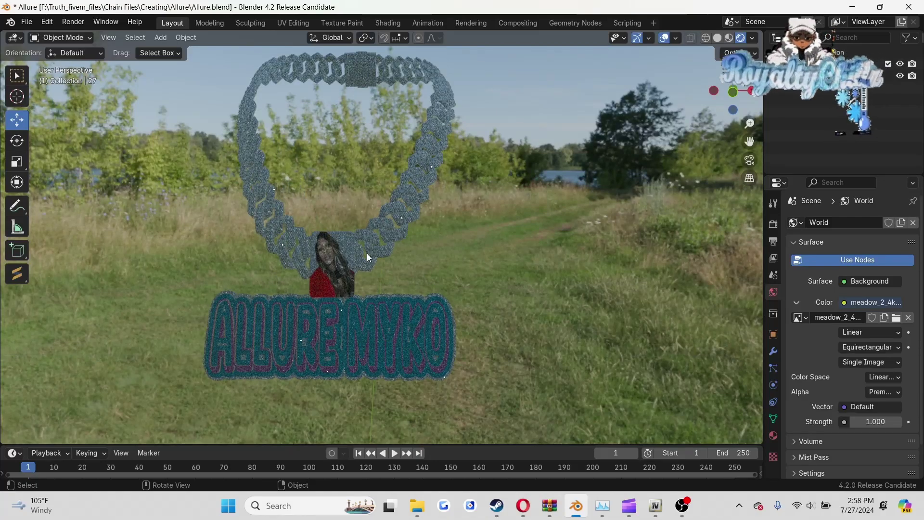
scroll(375, 290, "up", 2)
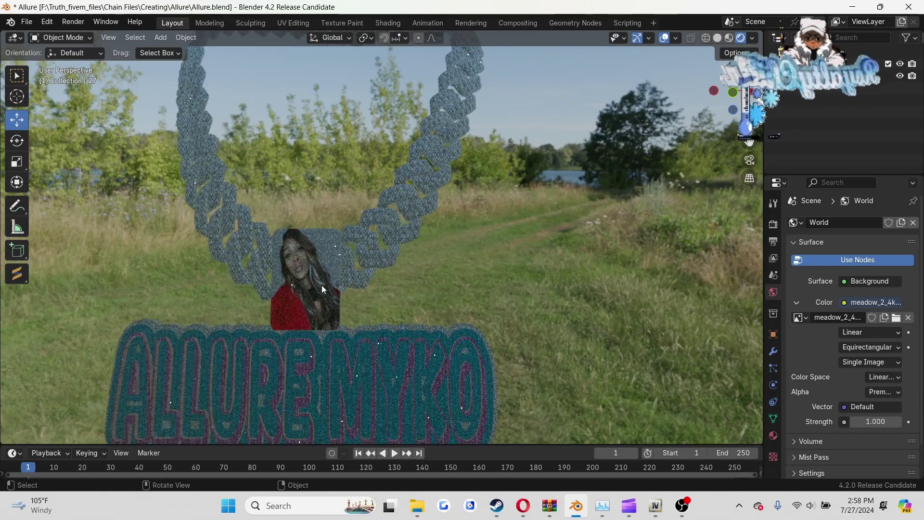
Select the necklace and switch it into Edit Mode.
left_click(333, 274)
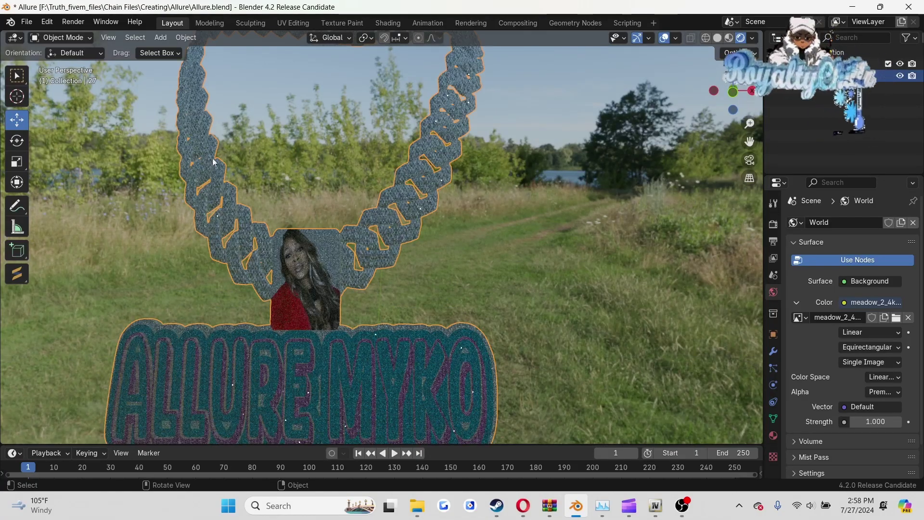
left_click(62, 37)
left_click(75, 66)
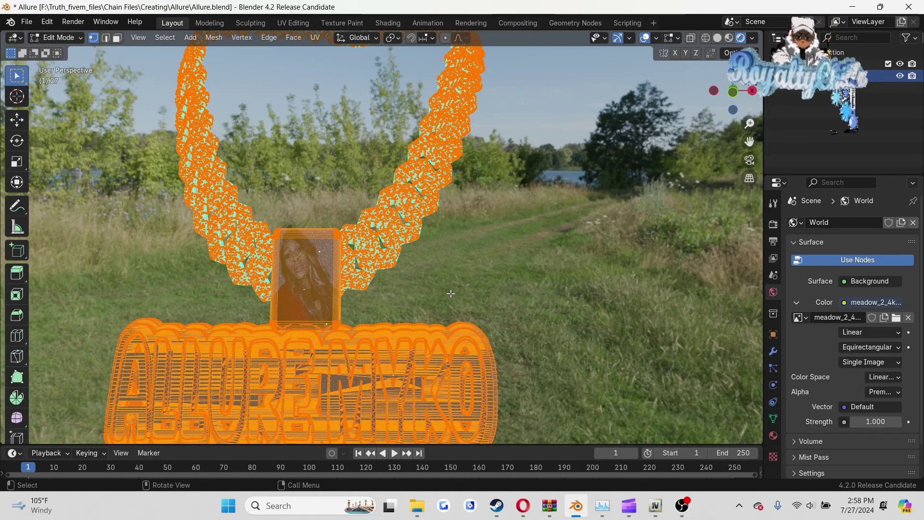
Separate the necklace mesh by loose parts and return to Object Mode.
key("p")
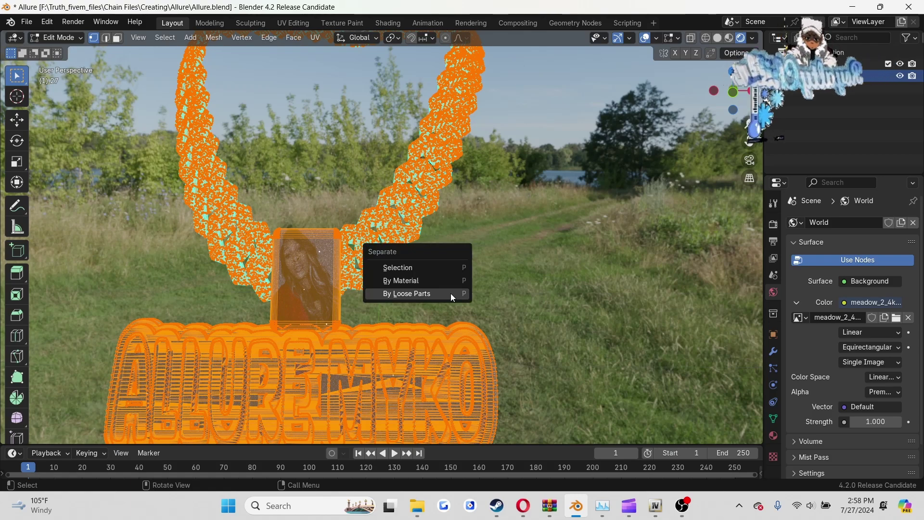
left_click(467, 293)
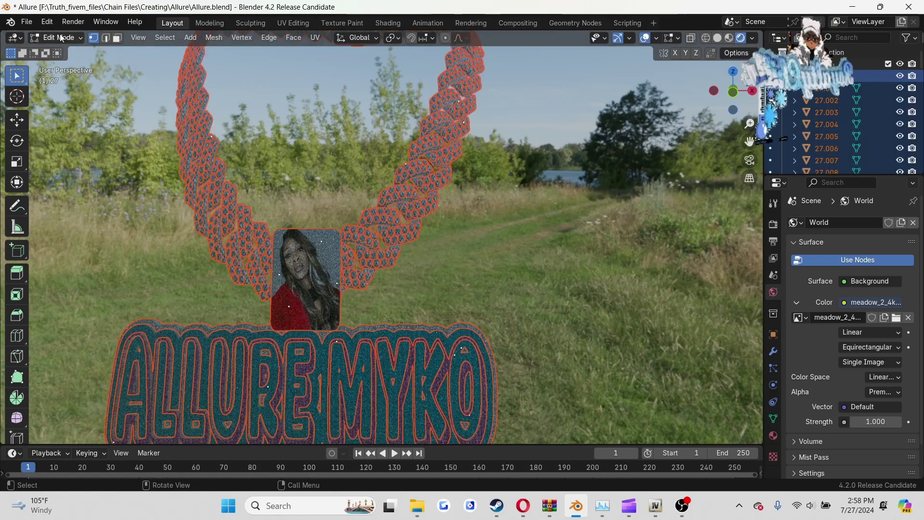
key("Tab")
Select the portrait photo pendant piece and delete it.
left_click(322, 258)
middle_click_drag(405, 309, 289, 274)
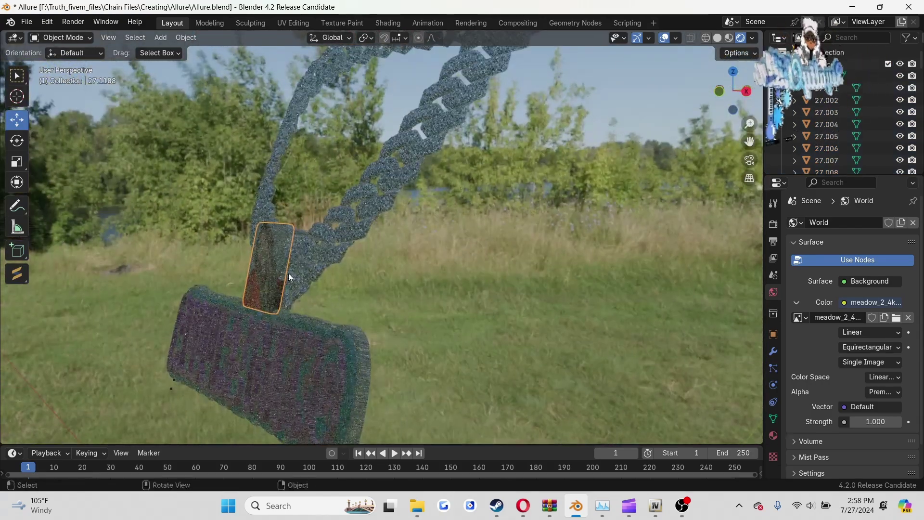
scroll(163, 282, "up", 4)
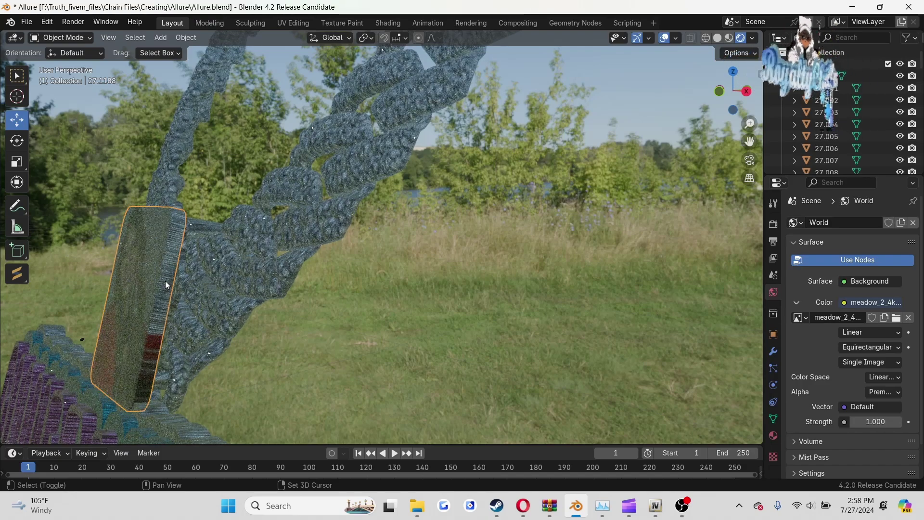
key("Delete")
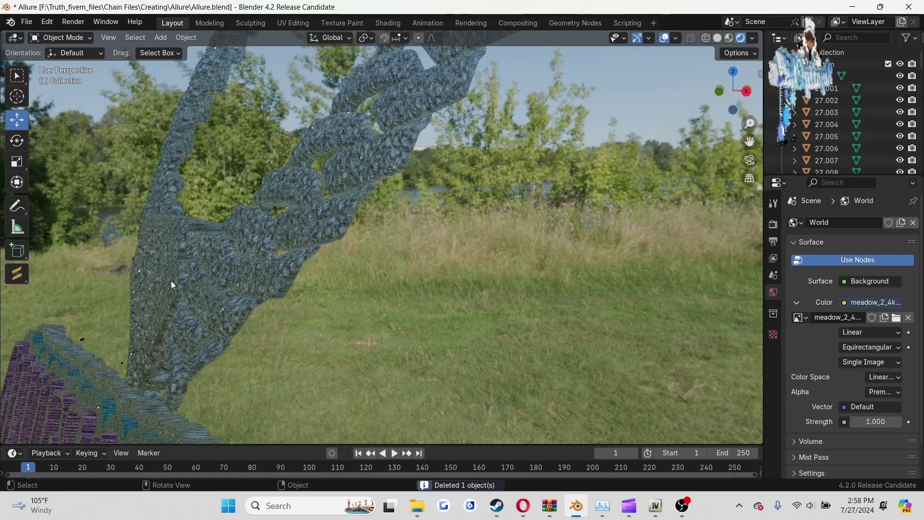
middle_click_drag(272, 366, 315, 331)
scroll(370, 304, "down", 4)
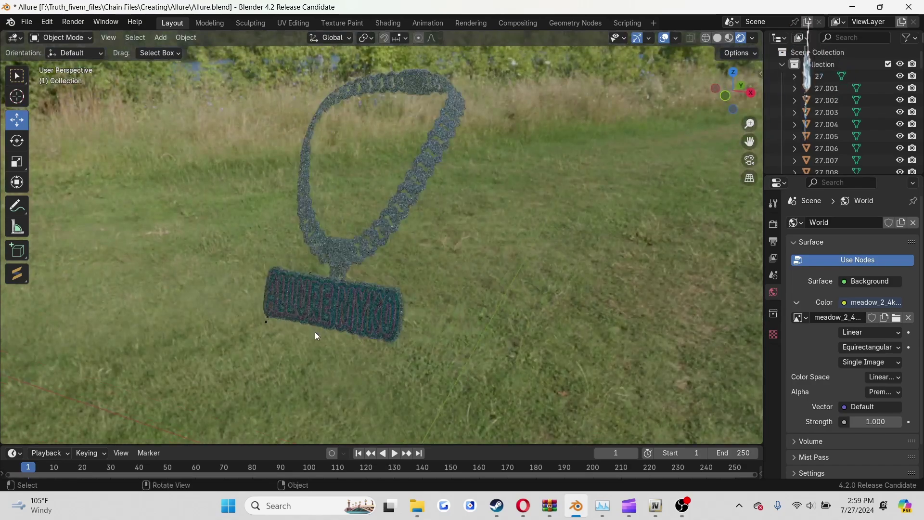
scroll(198, 389, "up", 5)
middle_click_drag(198, 388, 316, 345)
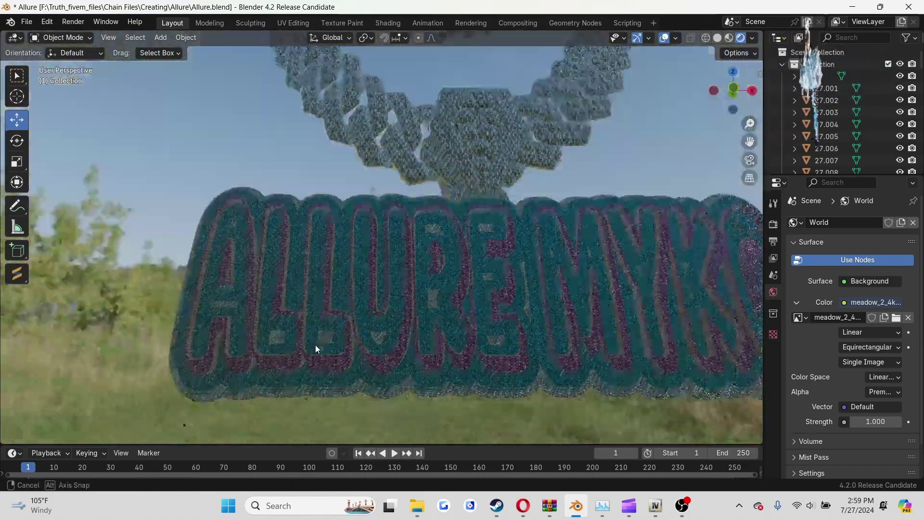
scroll(523, 334, "down", 4)
scroll(524, 338, "down", 3)
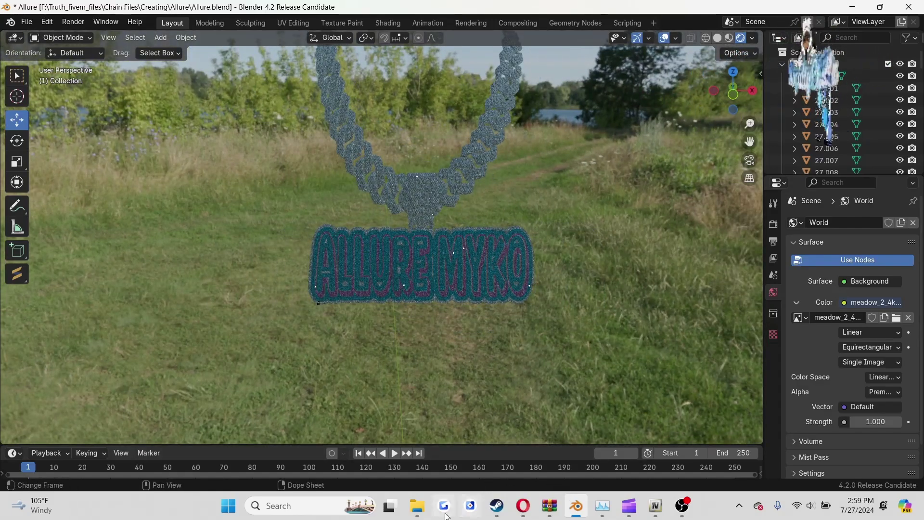
mouse_move(416, 509)
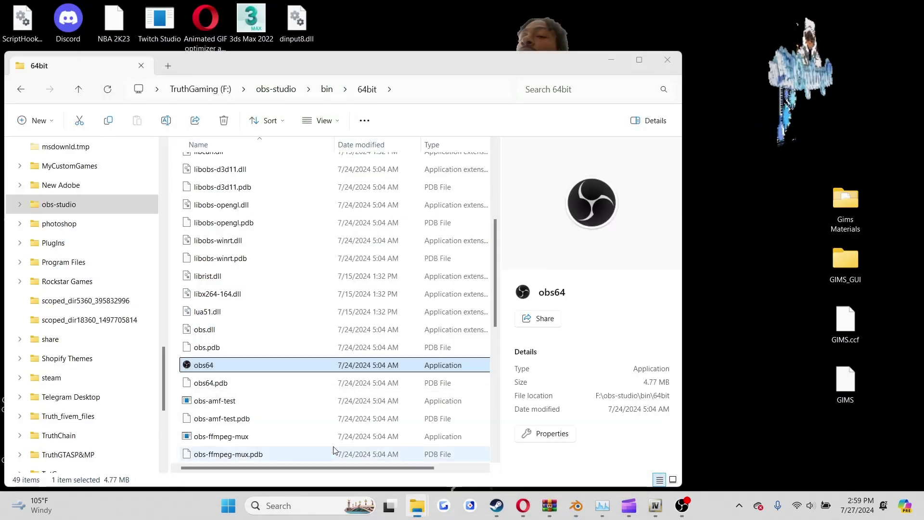
Launch Photoshop.exe from F:\photoshop\Adobe Photoshop 2021 in File Explorer.
left_click(361, 446)
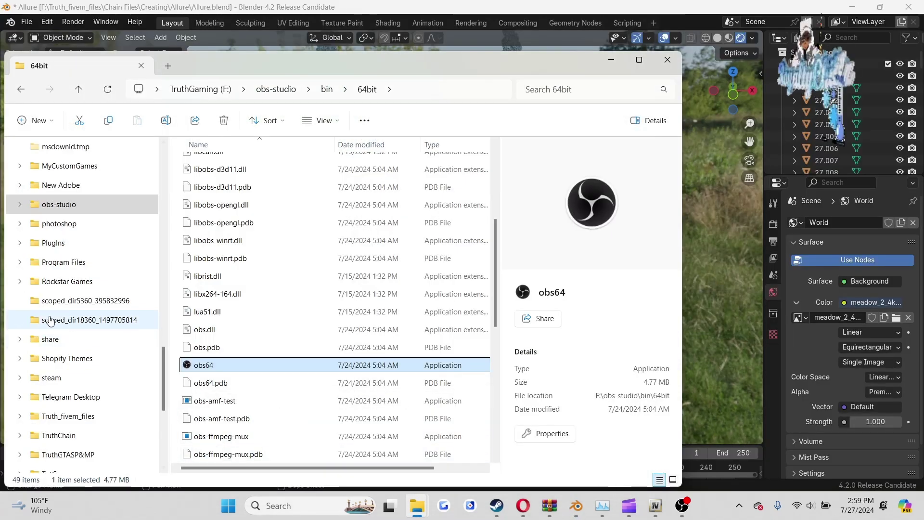
scroll(51, 320, "down", 3)
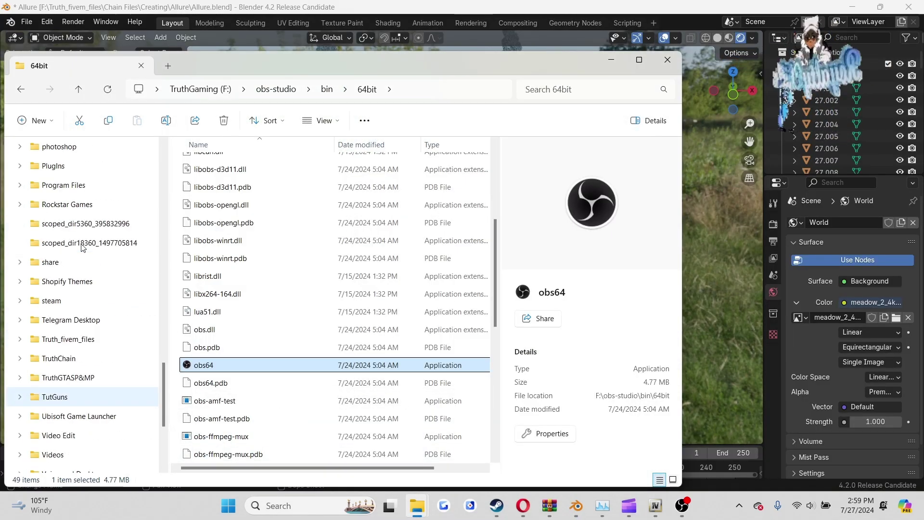
scroll(81, 246, "up", 2)
left_click(73, 264)
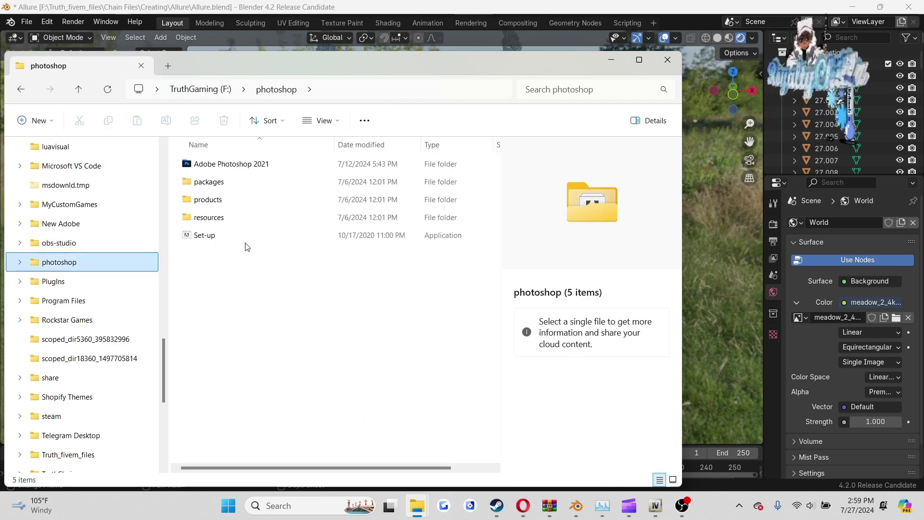
double_click(248, 163)
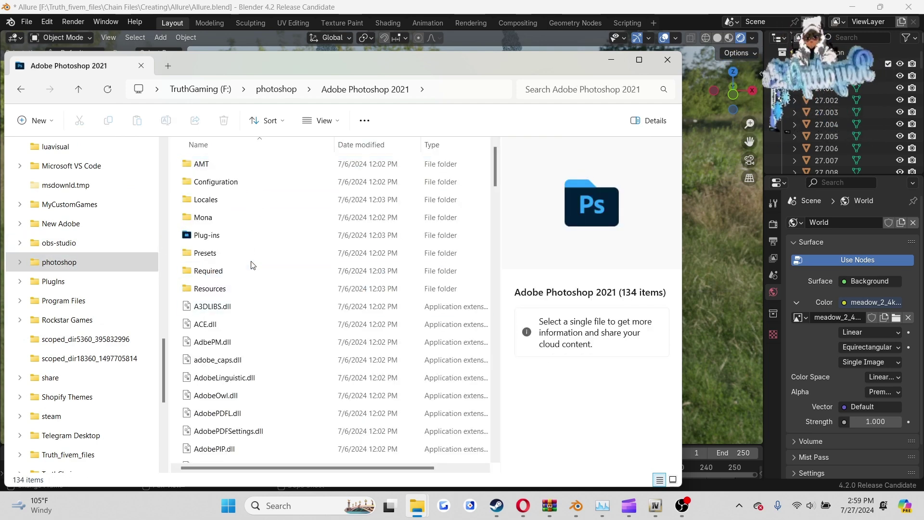
scroll(248, 313, "down", 13)
scroll(248, 312, "down", 18)
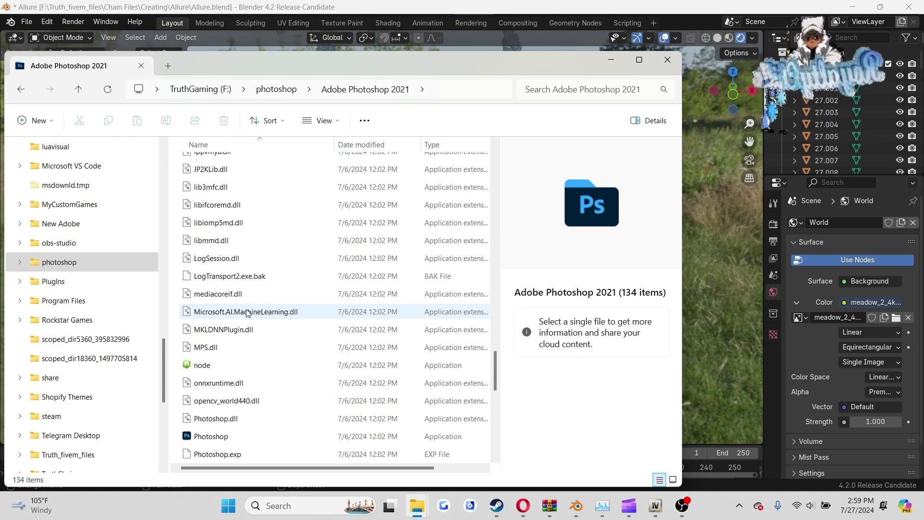
double_click(245, 434)
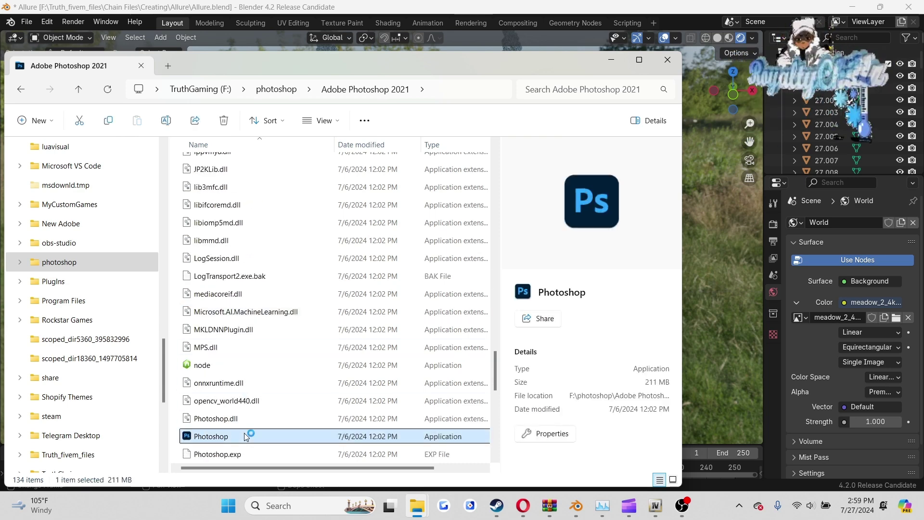
mouse_move(515, 498)
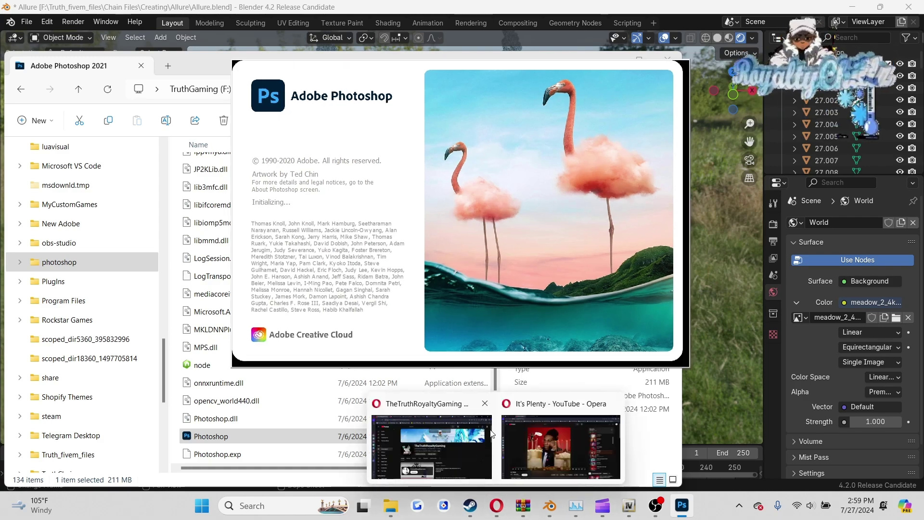
Wait for Photoshop to load with the diamonds-Recovered.png texture sheet.
mouse_move(491, 434)
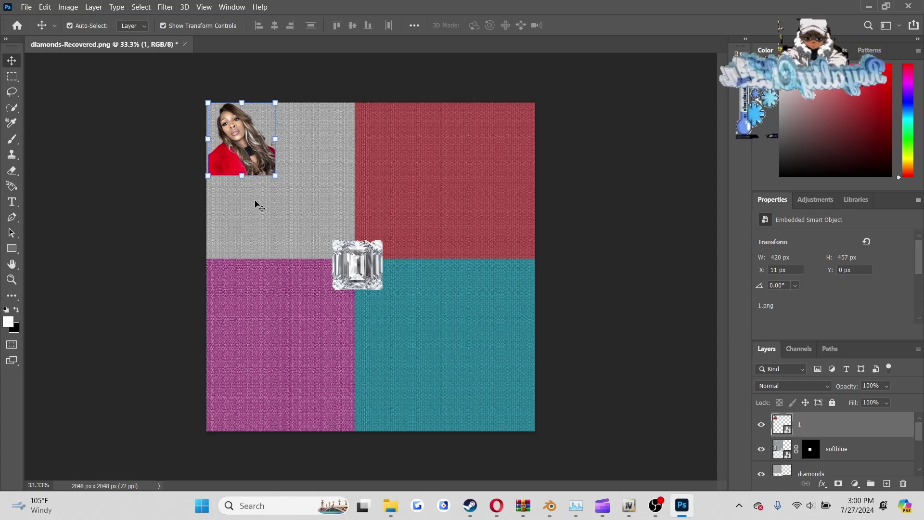
Select the red, pink and teal tile layers on the diamonds sheet, then clear the selection.
left_click(443, 197)
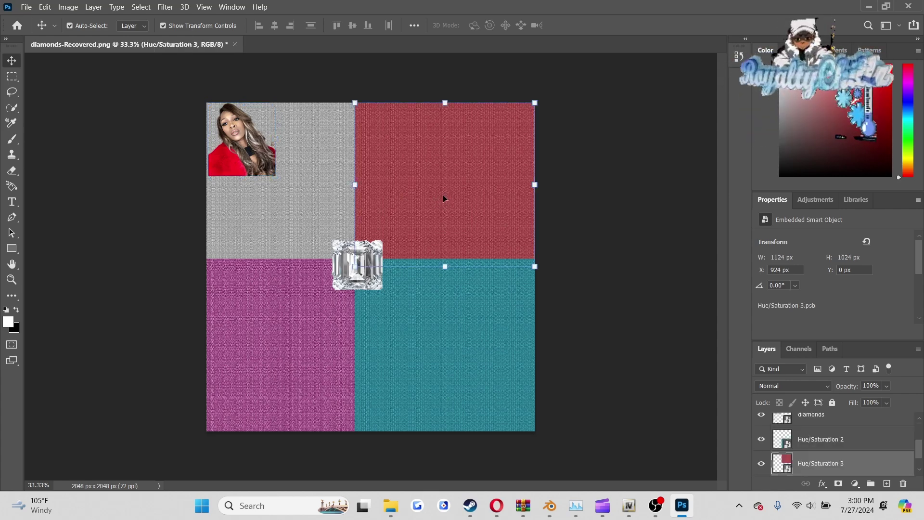
left_click(327, 212)
left_click(302, 347)
left_click(410, 354)
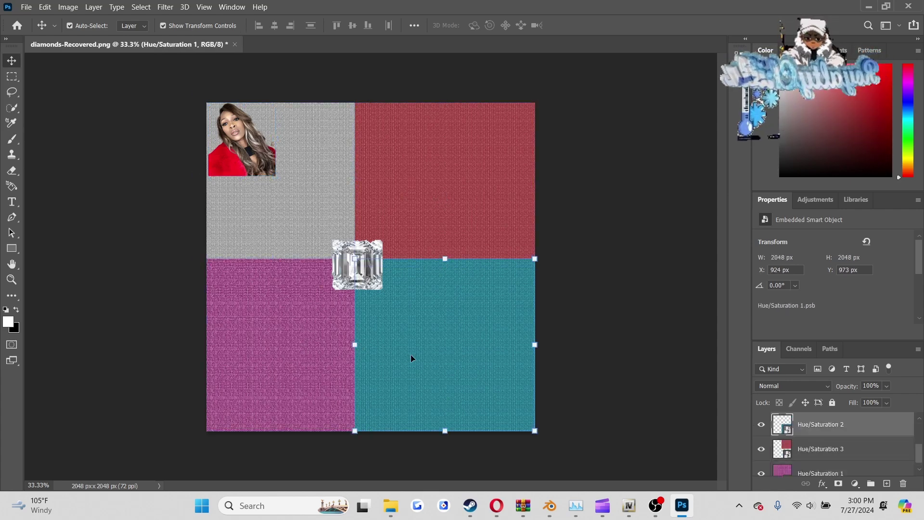
left_click(451, 222)
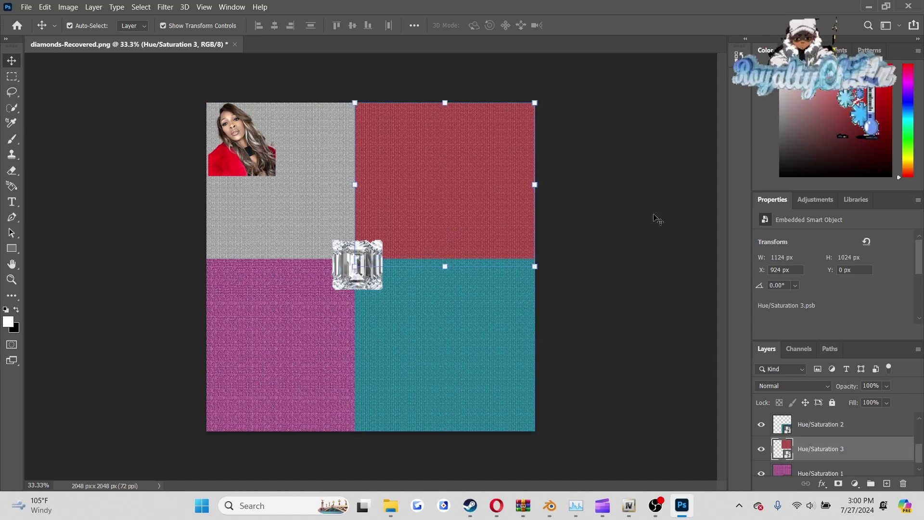
left_click(671, 246)
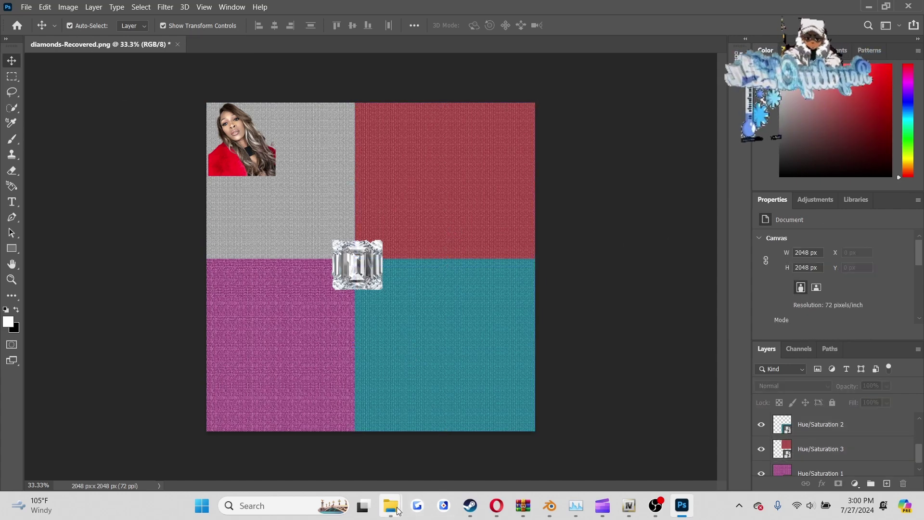
Create a new 3000 x 3000 px, 300 ppi document from the Custom preset.
mouse_move(391, 506)
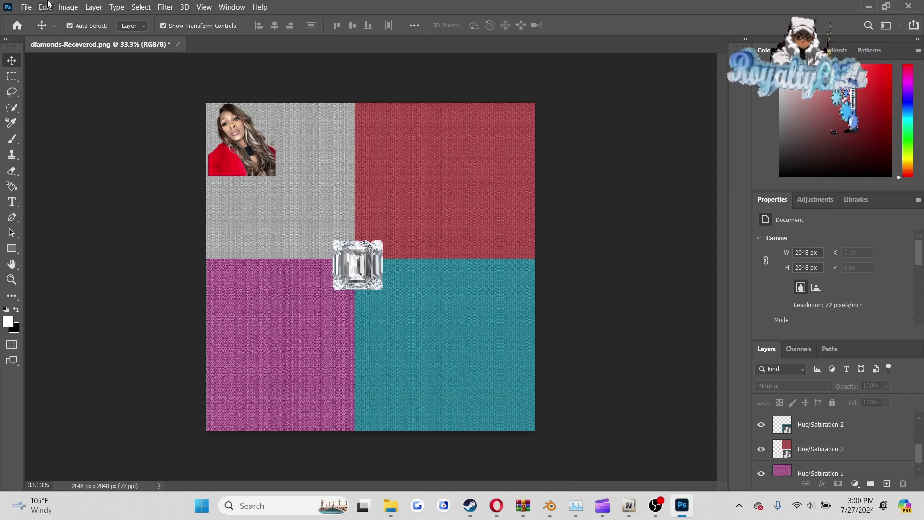
left_click(25, 7)
left_click(29, 22)
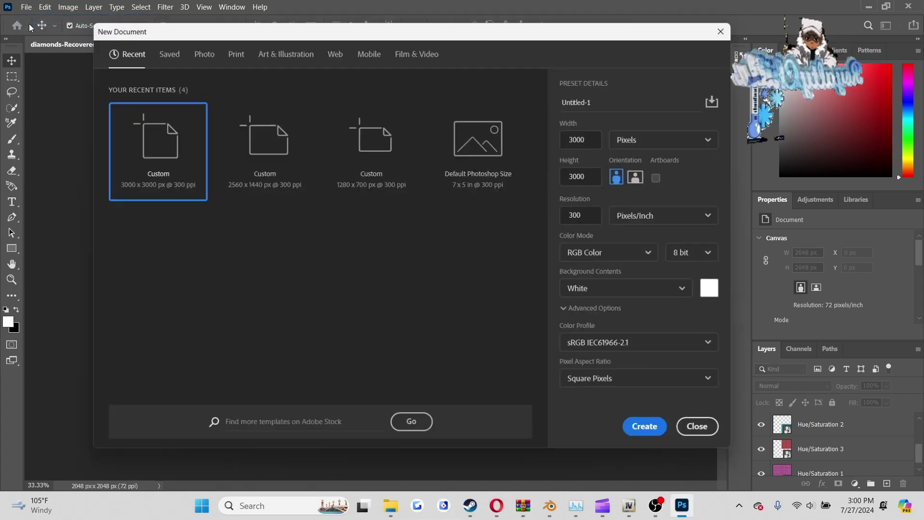
key("Return")
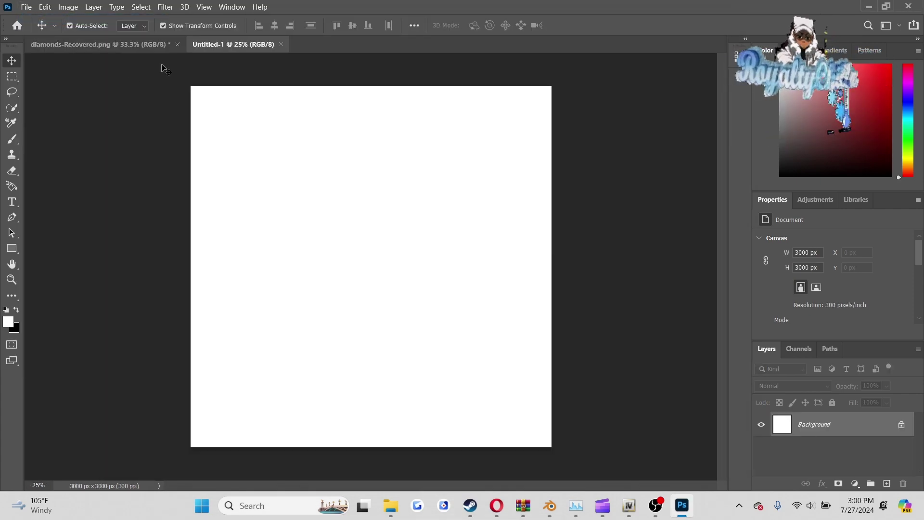
left_click(390, 505)
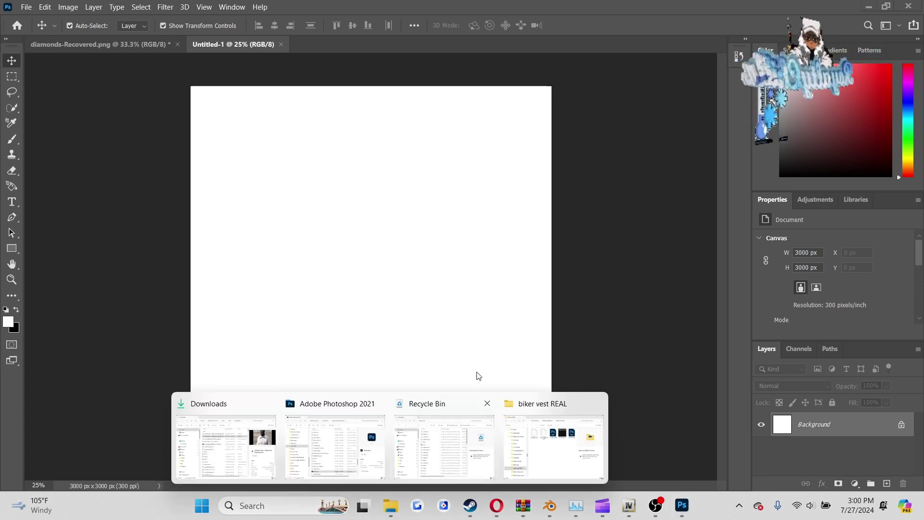
Place the RedDiamonds texture from the textures folder onto Untitled-1 and commit it.
left_click(553, 452)
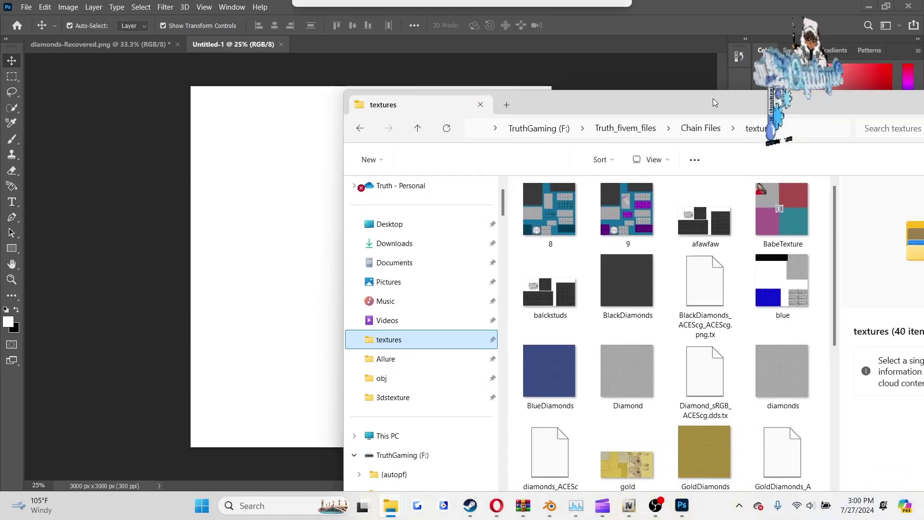
left_click_drag(712, 98, 655, 57)
scroll(659, 306, "down", 5)
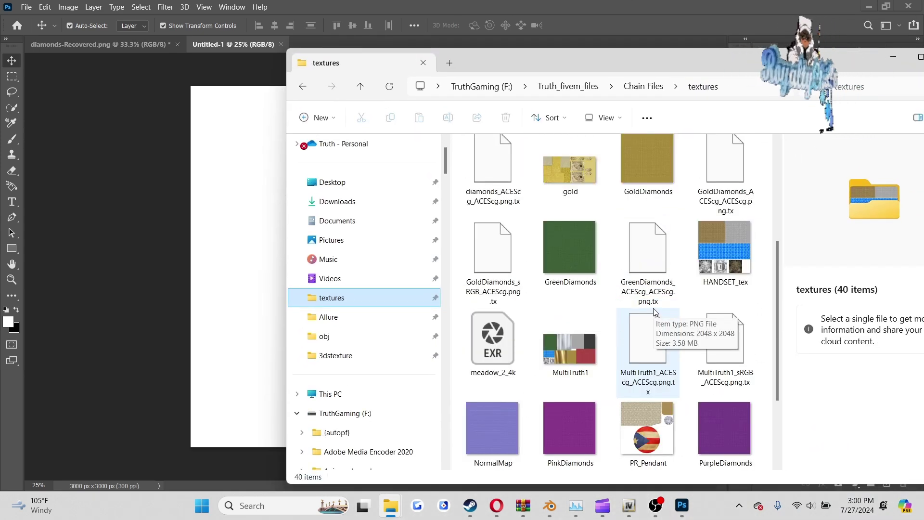
scroll(552, 403, "down", 5)
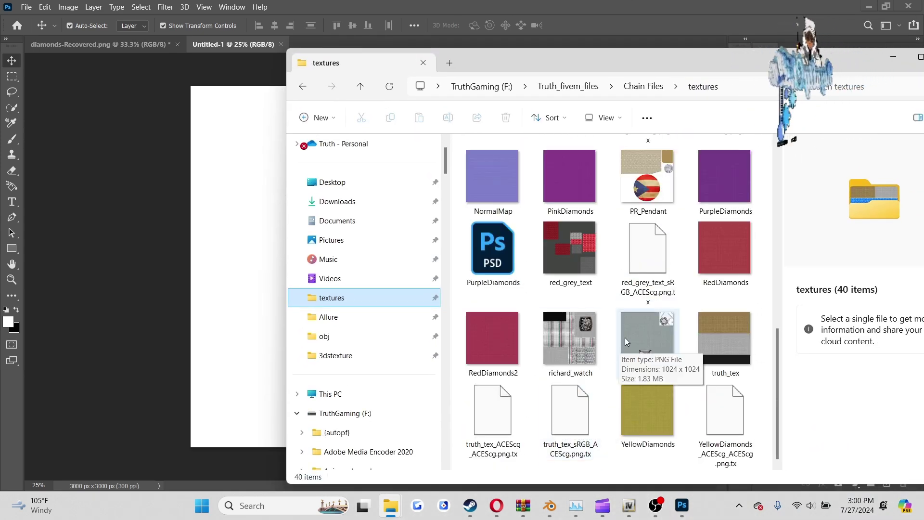
left_click(716, 261)
left_click_drag(715, 257, 231, 298)
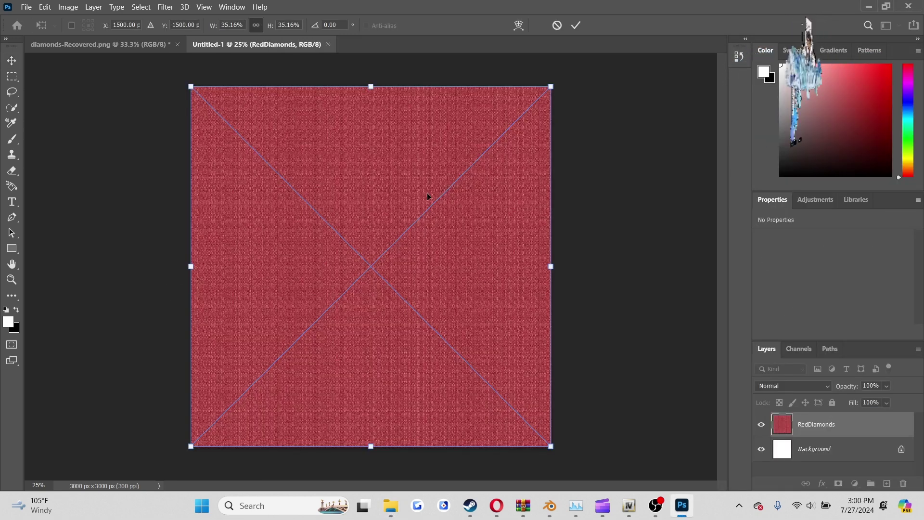
left_click(576, 26)
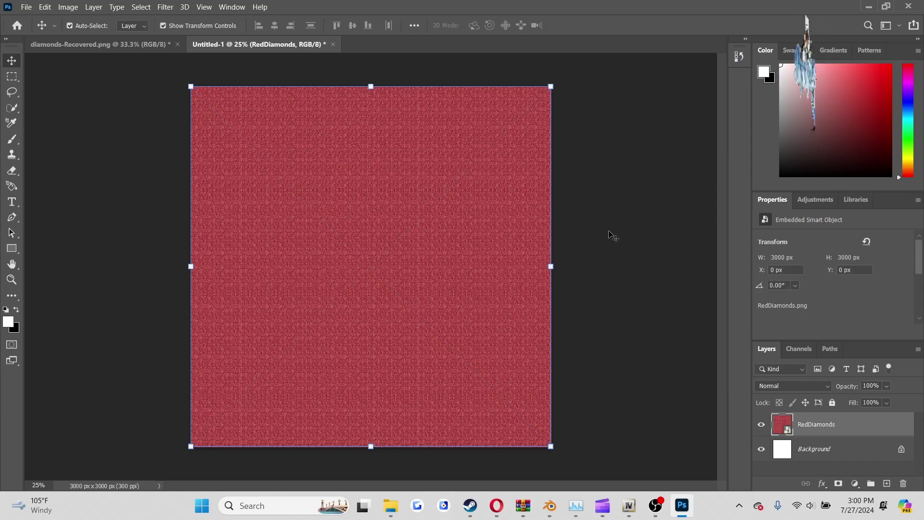
left_click(617, 267)
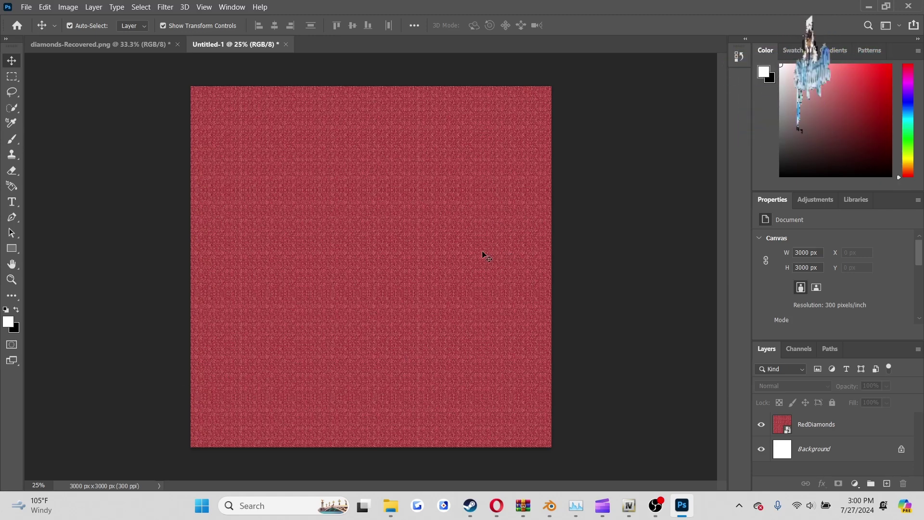
mouse_move(631, 518)
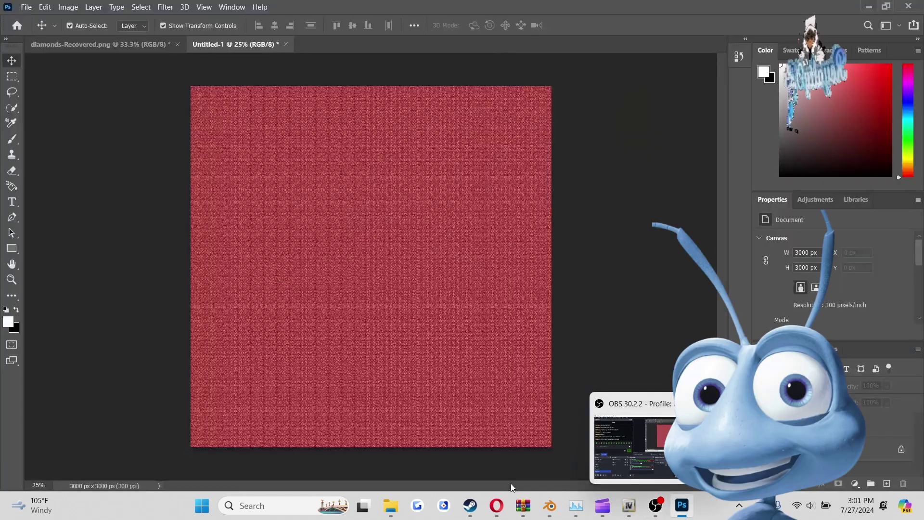
mouse_move(576, 506)
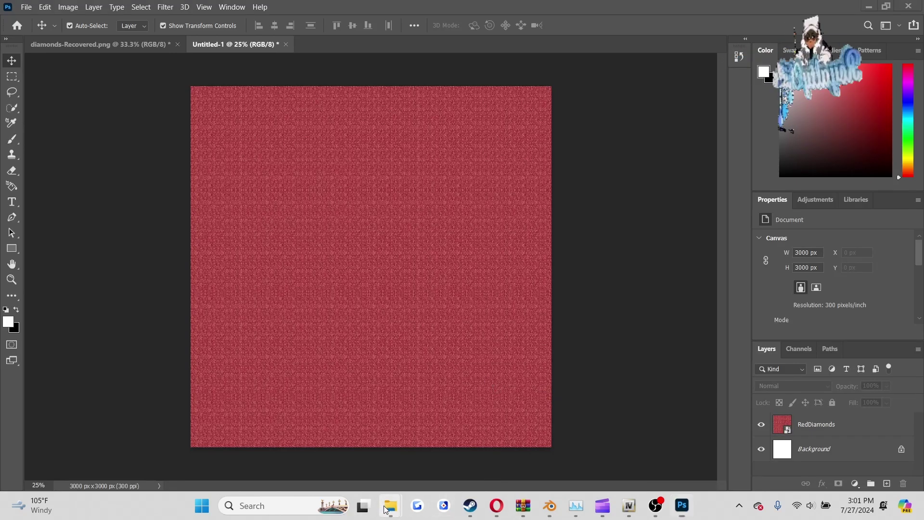
mouse_move(391, 505)
left_click(551, 440)
Move the textures window aside, minimise it, and select the RedDiamonds layer in Photoshop.
left_click_drag(659, 62, 751, 54)
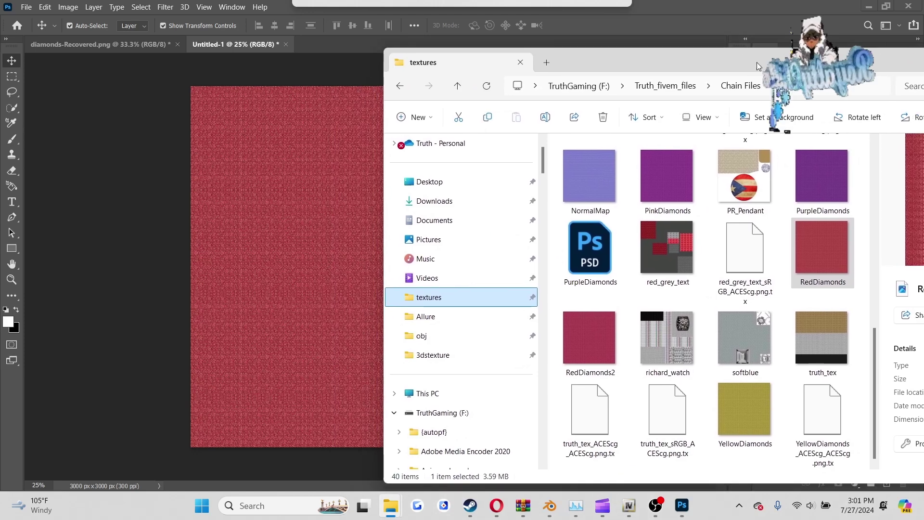
scroll(735, 301, "up", 5)
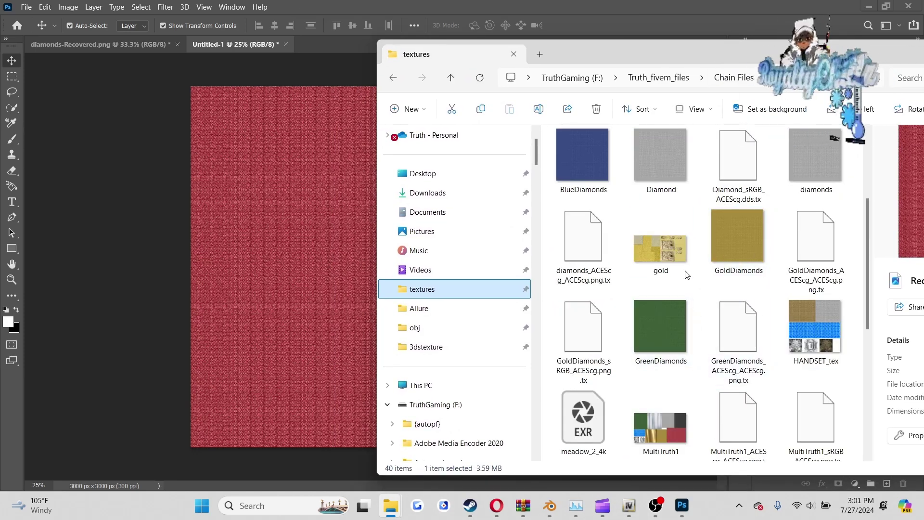
left_click(142, 245)
left_click(483, 291)
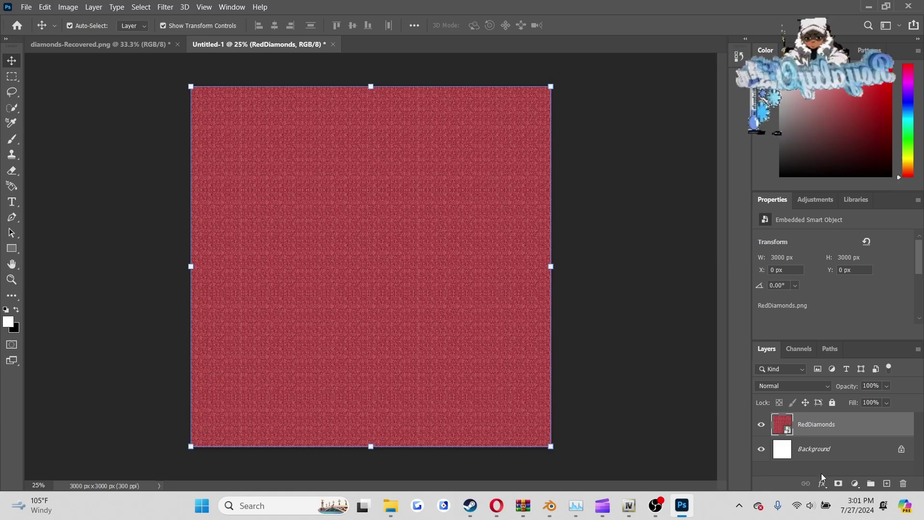
Add a Hue/Saturation layer with Hue 39, Saturation 54, Lightness -12 over RedDiamonds.
left_click(855, 483)
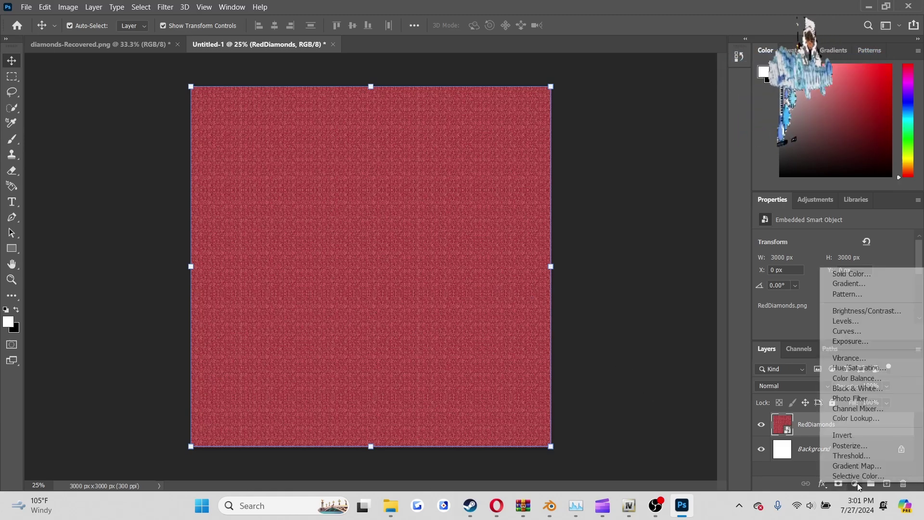
left_click(850, 367)
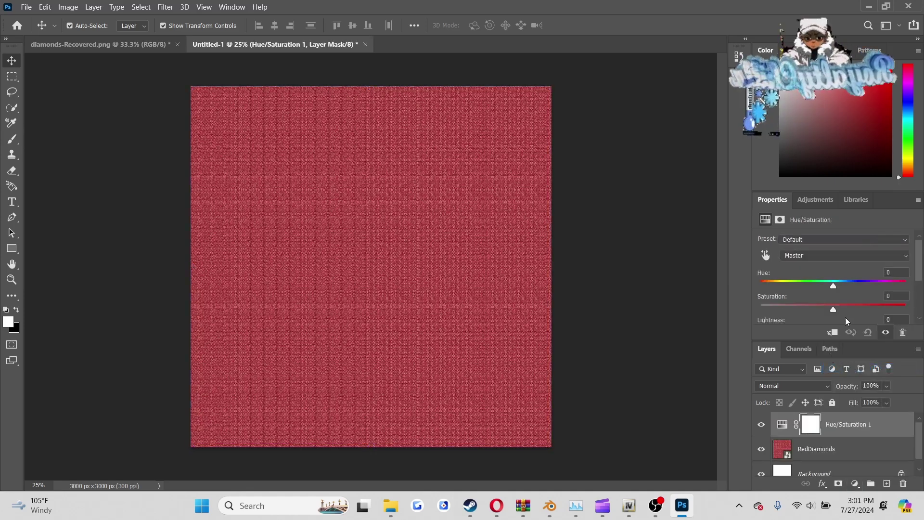
mouse_move(833, 310)
left_mouse_down()
mouse_move(806, 312)
mouse_move(827, 305)
left_mouse_up()
scroll(826, 313, "down", 1)
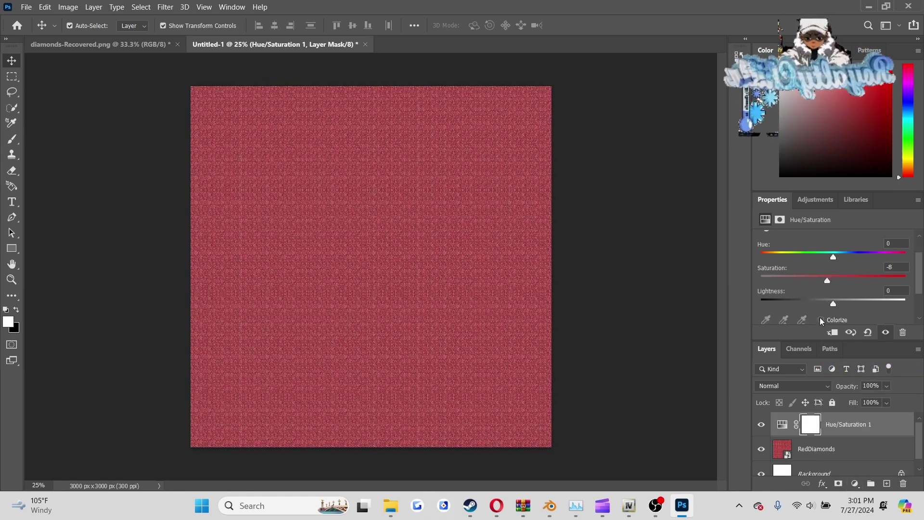
scroll(829, 290, "up", 1)
left_click_drag(832, 266, 853, 270)
left_click_drag(911, 270, 818, 313)
left_click_drag(825, 267, 779, 273)
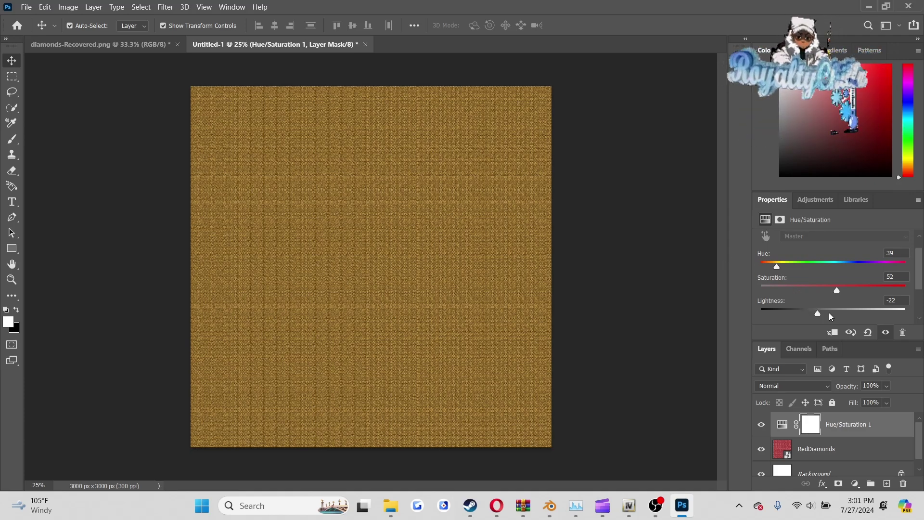
left_click_drag(815, 314, 821, 314)
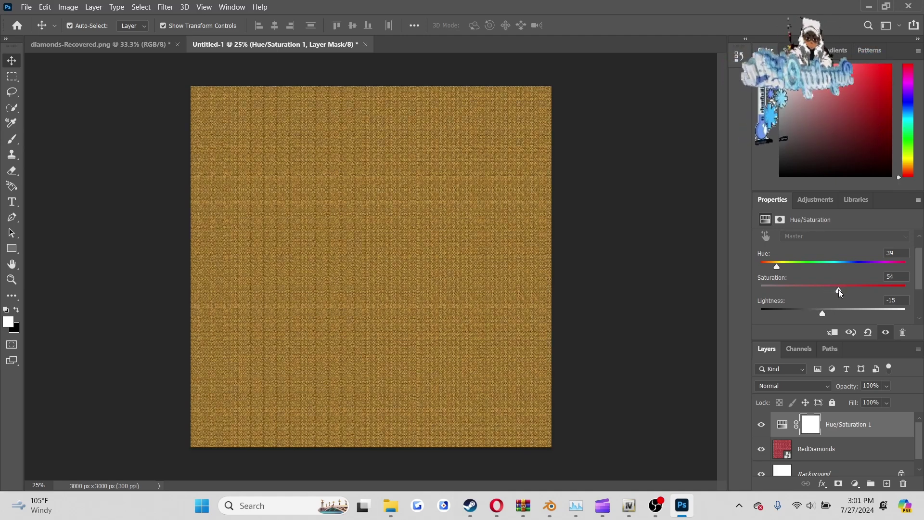
left_click_drag(822, 313, 820, 313)
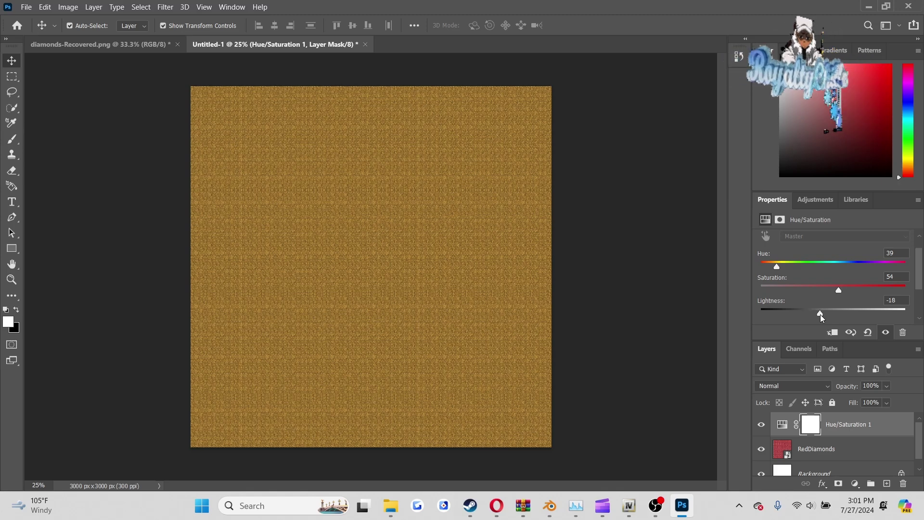
left_click(657, 259)
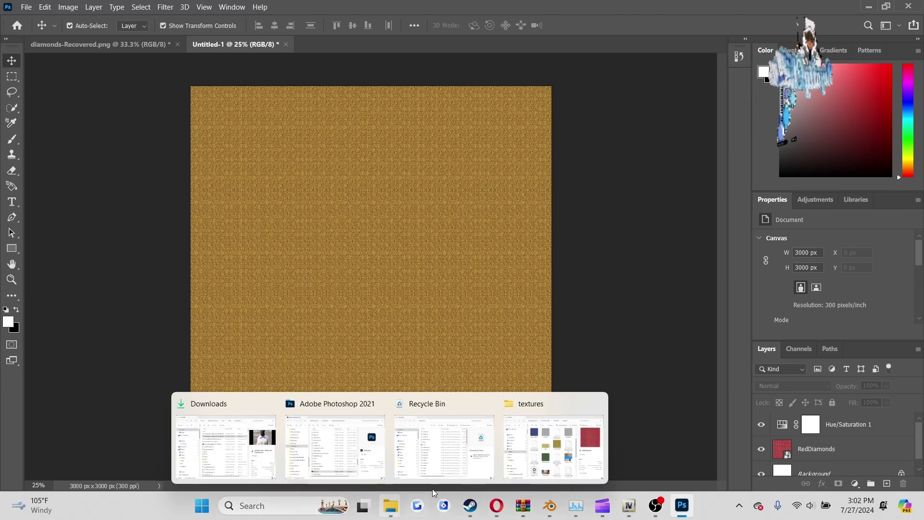
Convert Hue/Saturation 1 and RedDiamonds together into one smart object.
scroll(855, 423, "down", 1)
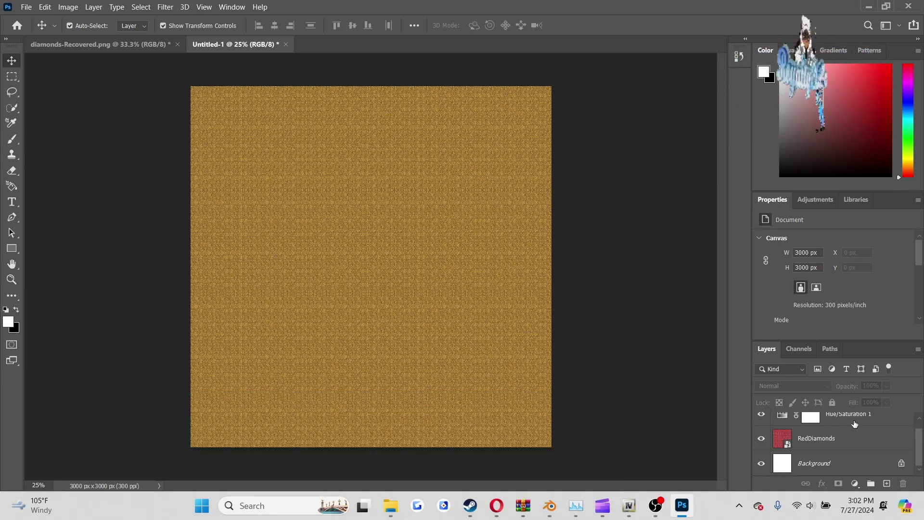
left_click(875, 420)
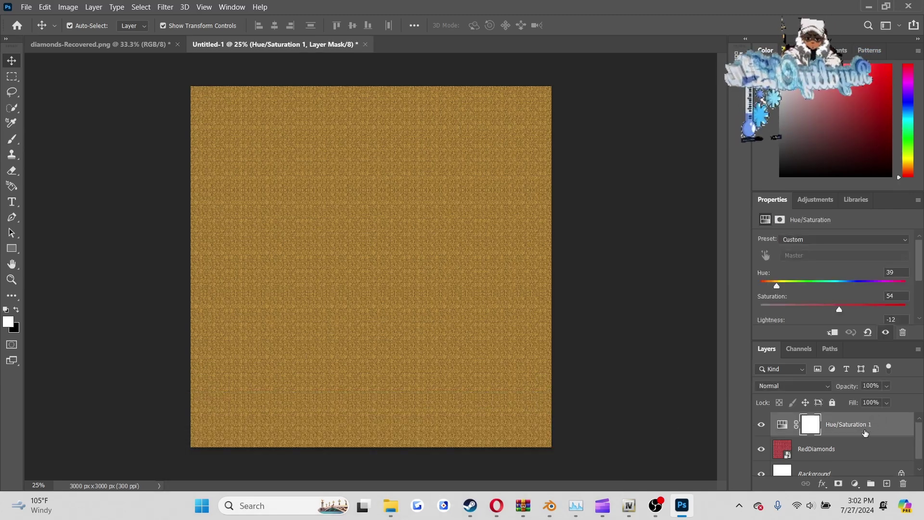
left_click(867, 454)
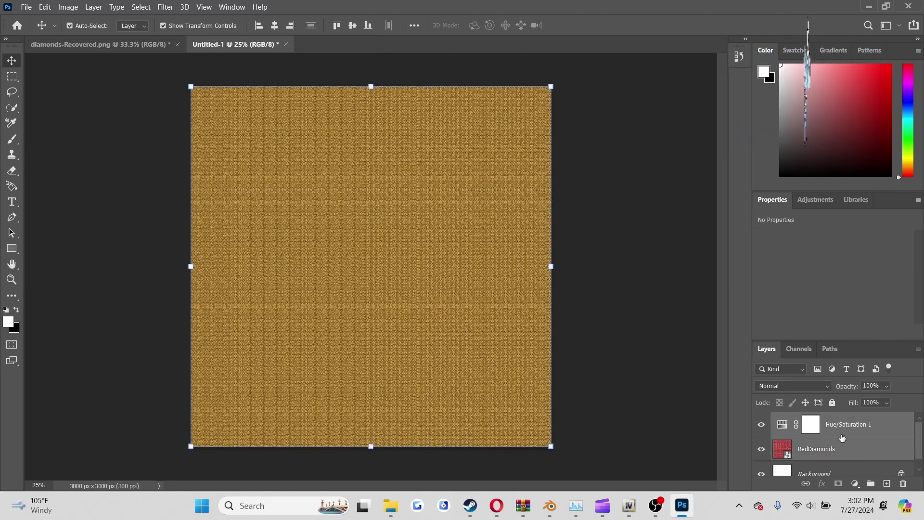
right_click(847, 451)
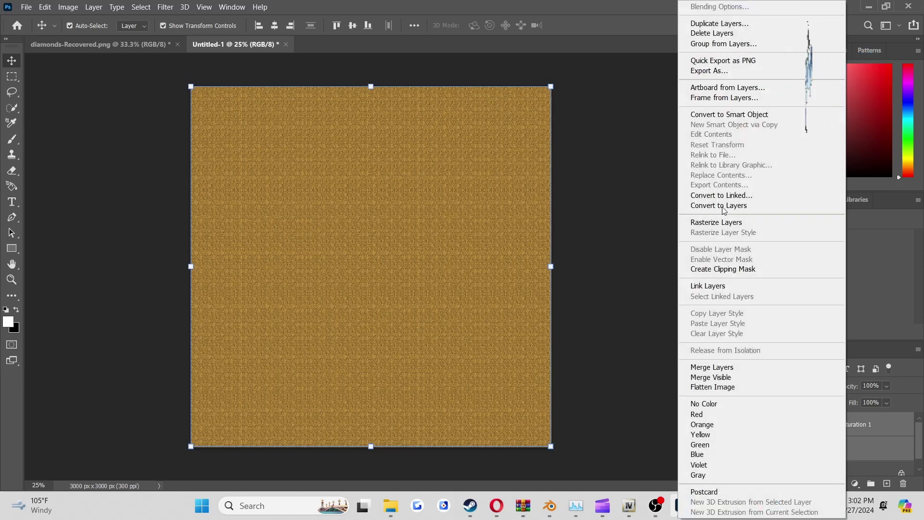
left_click(731, 115)
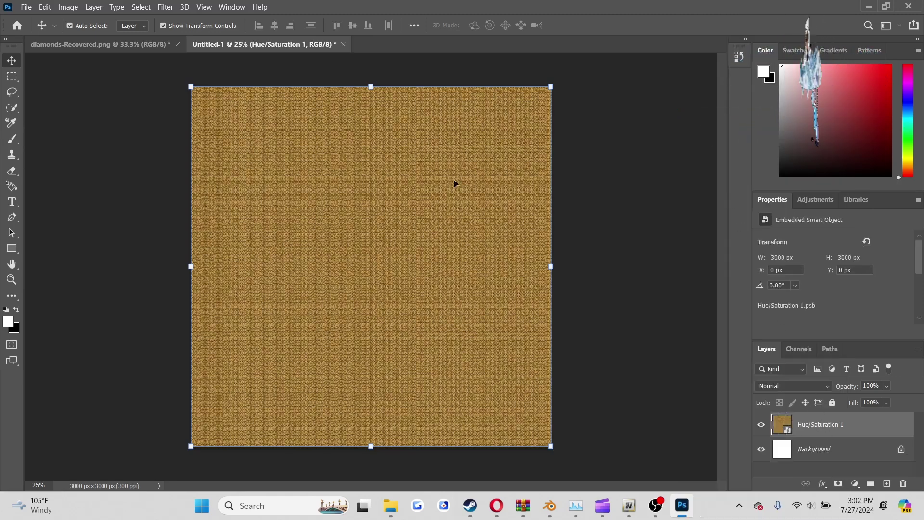
left_click(629, 260)
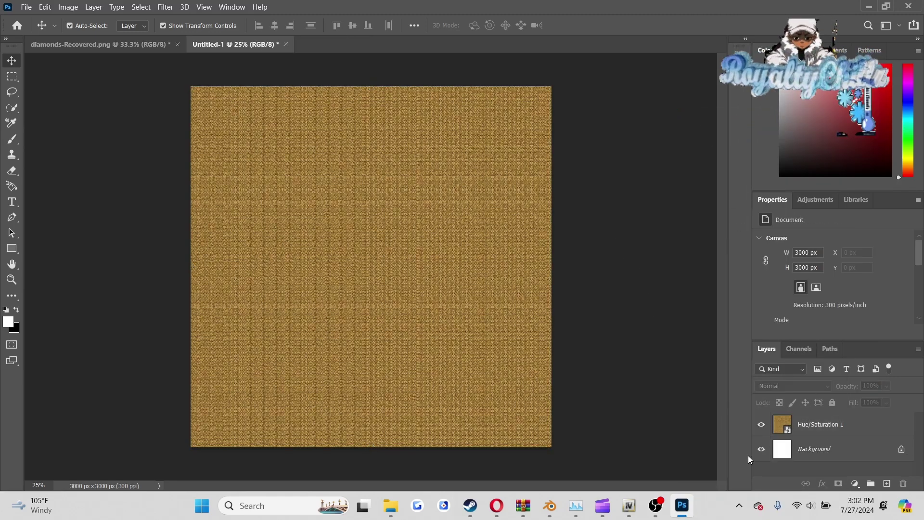
Unlock the white Background layer and delete it.
left_click(899, 451)
left_click(903, 483)
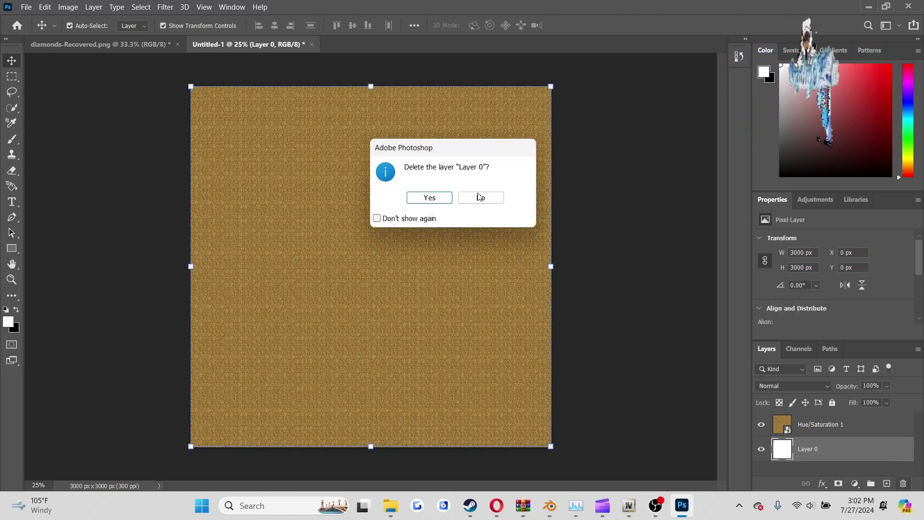
left_click(430, 198)
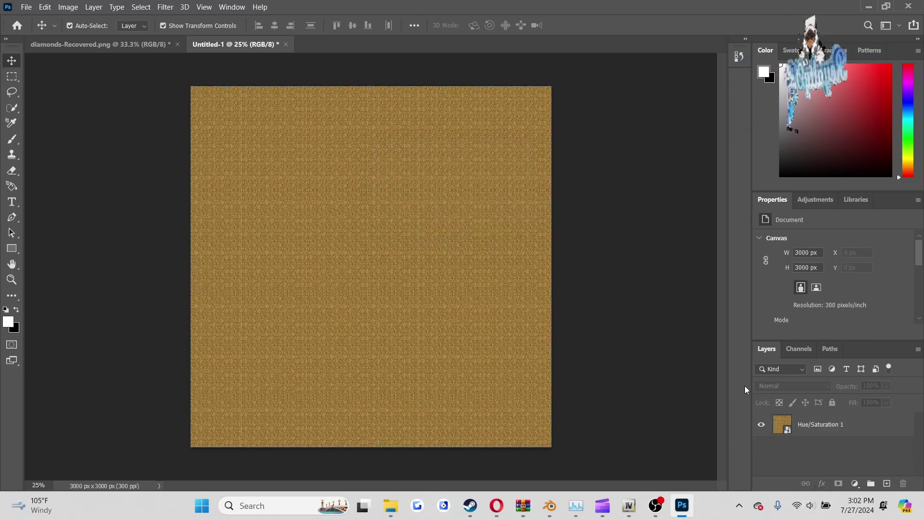